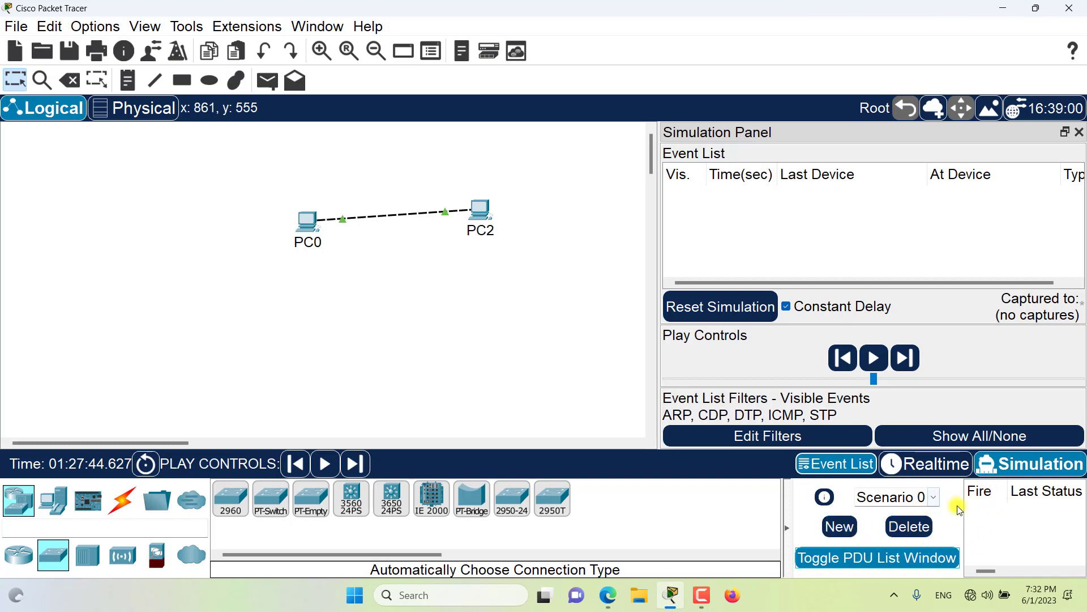
- Expand the scenario dropdown to see that only Scenario 0 exists
left_click(932, 498)
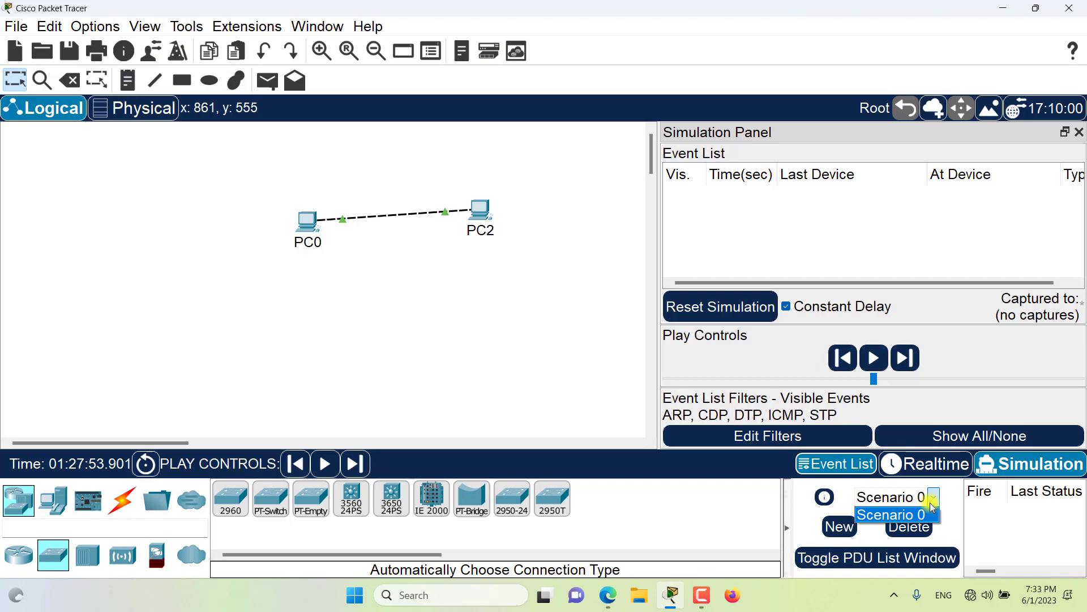
- Describe Scenario 0 as 'This is my scenario with pings'
left_click(824, 497)
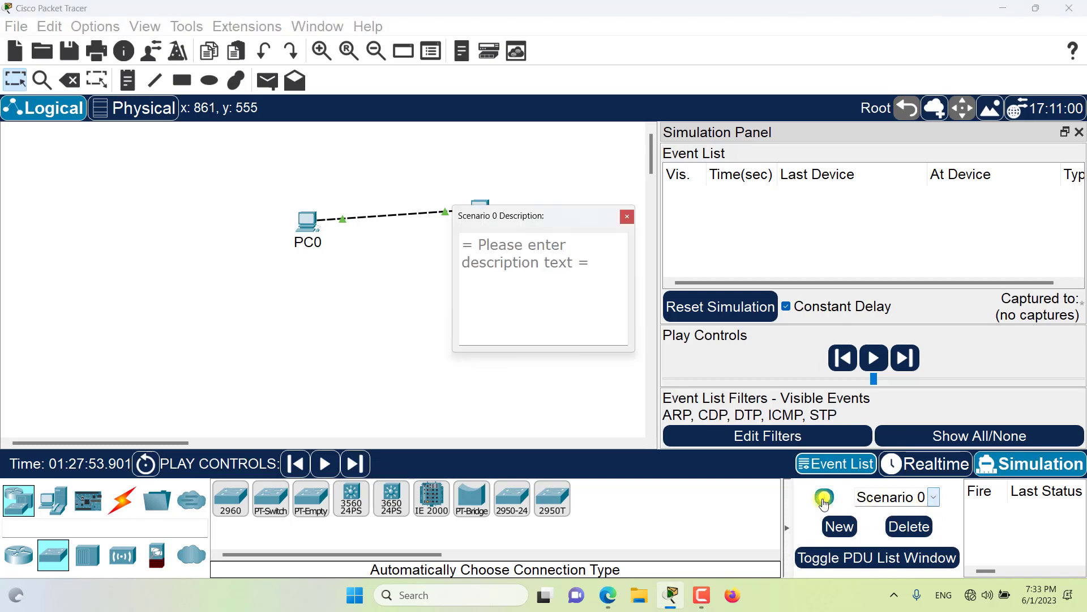
left_click(501, 252)
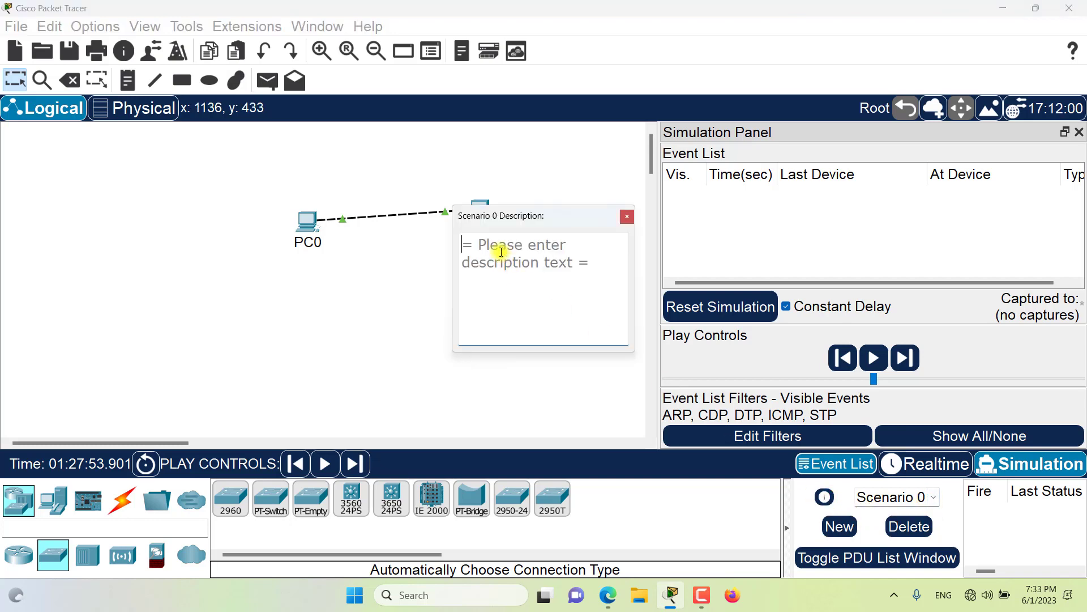
type("This is m")
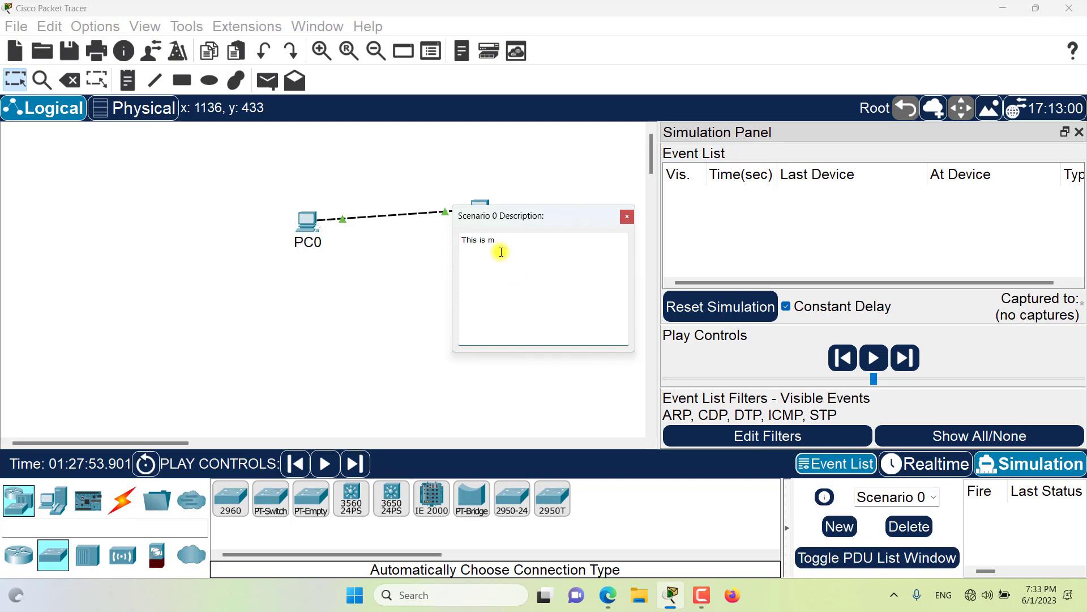
type("y scenario with pings")
left_click(808, 519)
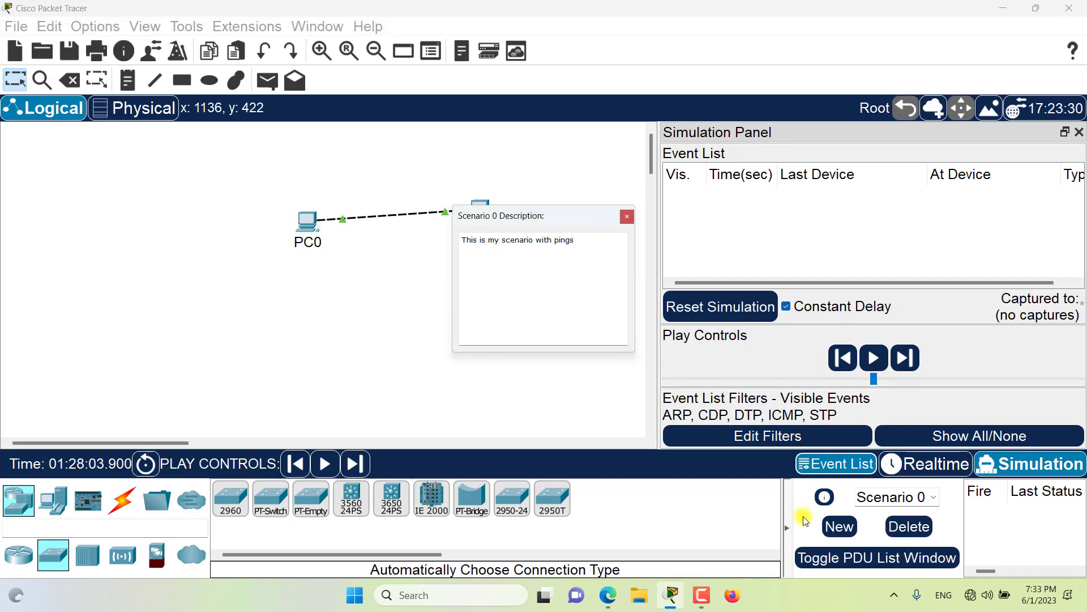
- Change the scenario name from 'Scenario 0' to 'My Scenario' and verify it in the list
double_click(882, 499)
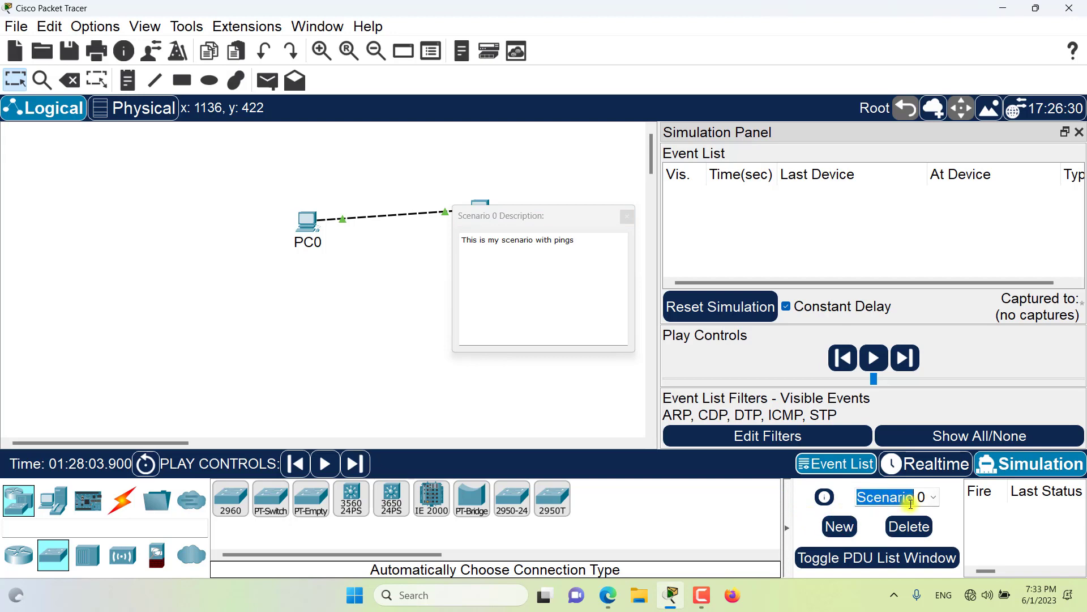
type("My Sen")
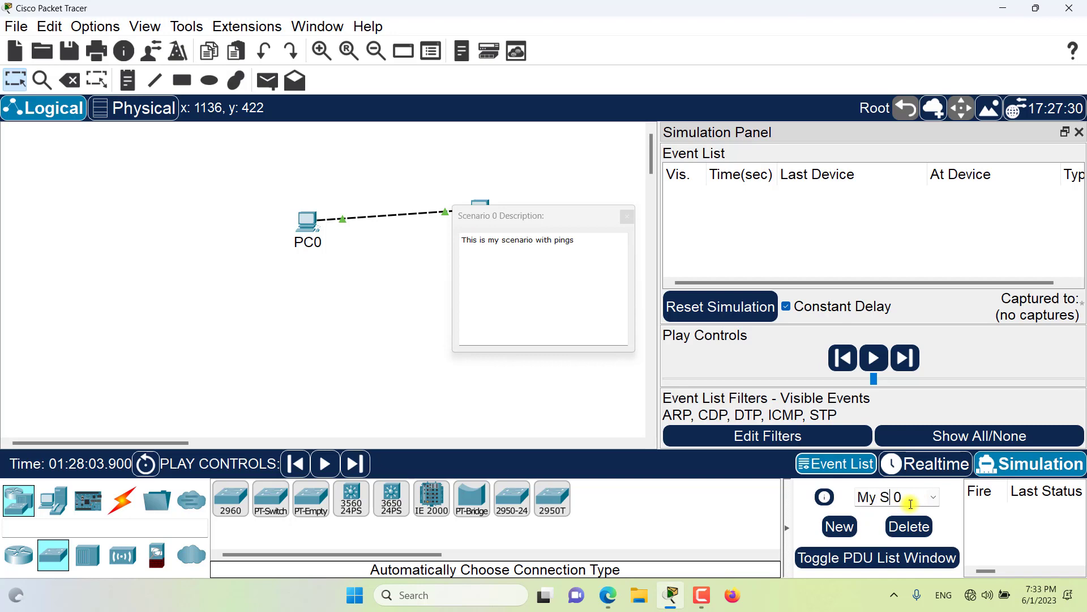
key("BackSpace")
key("BackSpace")
type("cenario")
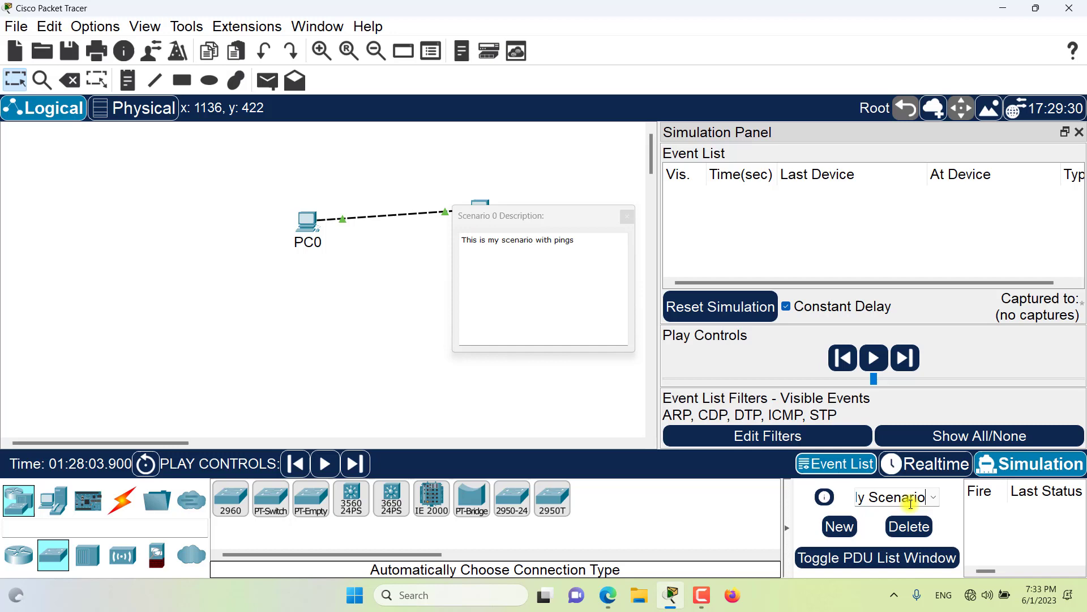
left_click(932, 507)
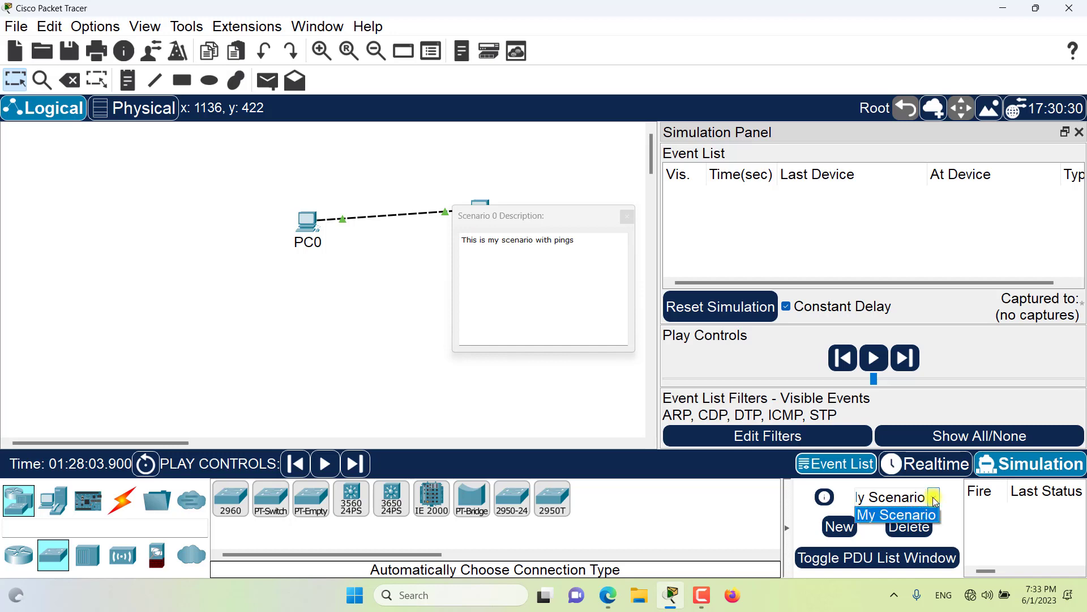
left_click(932, 513)
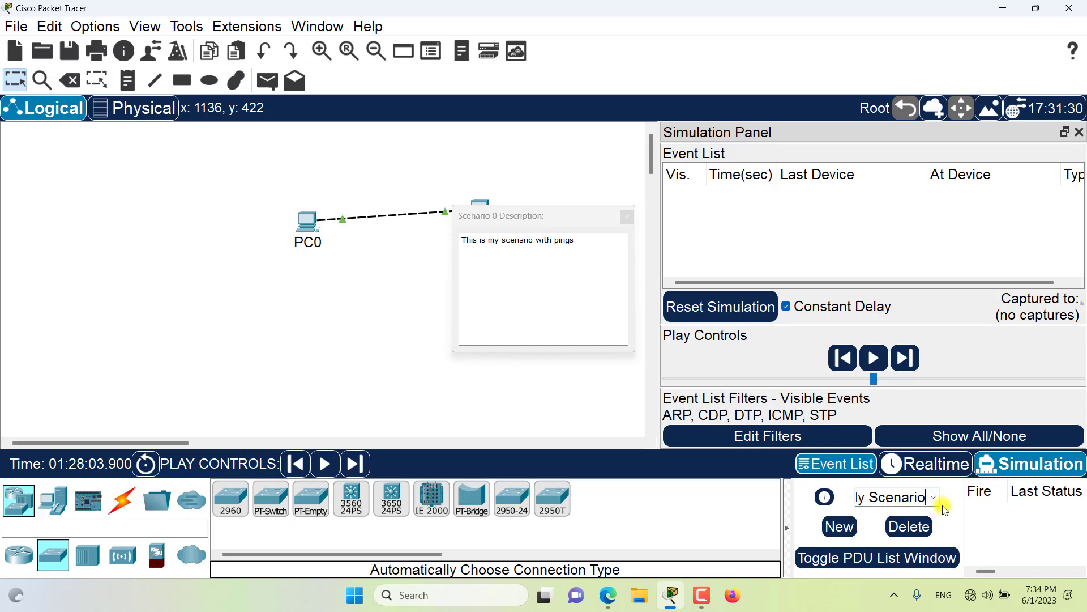
- Create a new scenario, Scenario 1
left_click(834, 531)
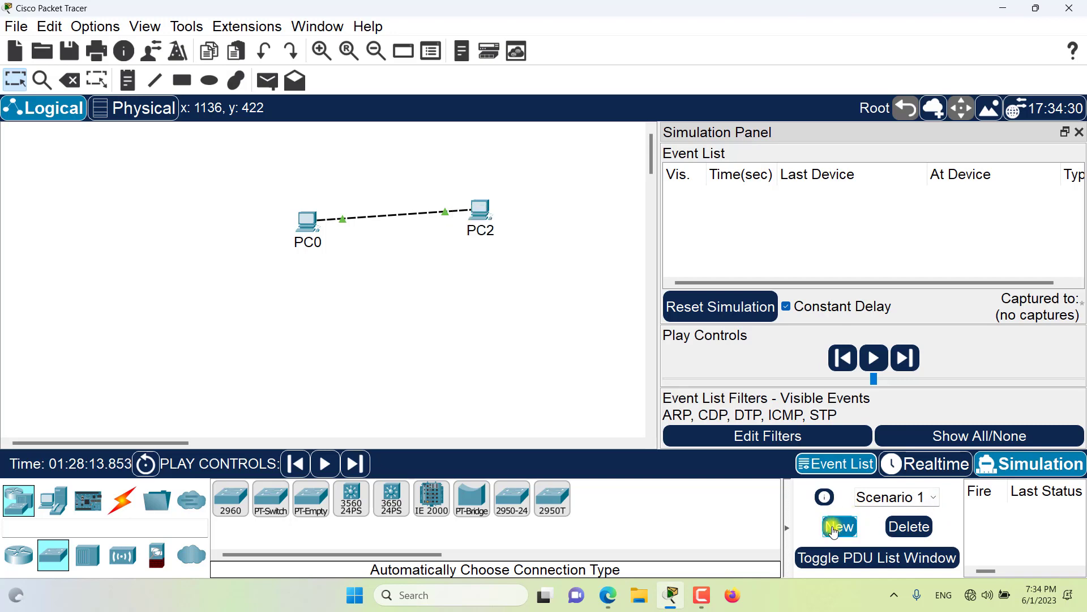
left_click(937, 501)
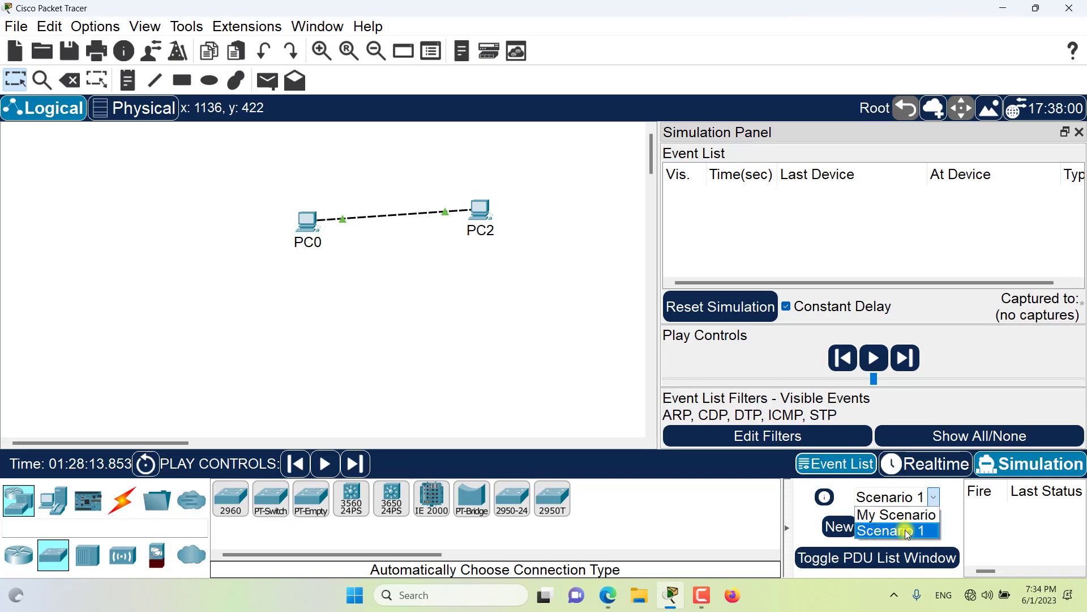
left_click(848, 502)
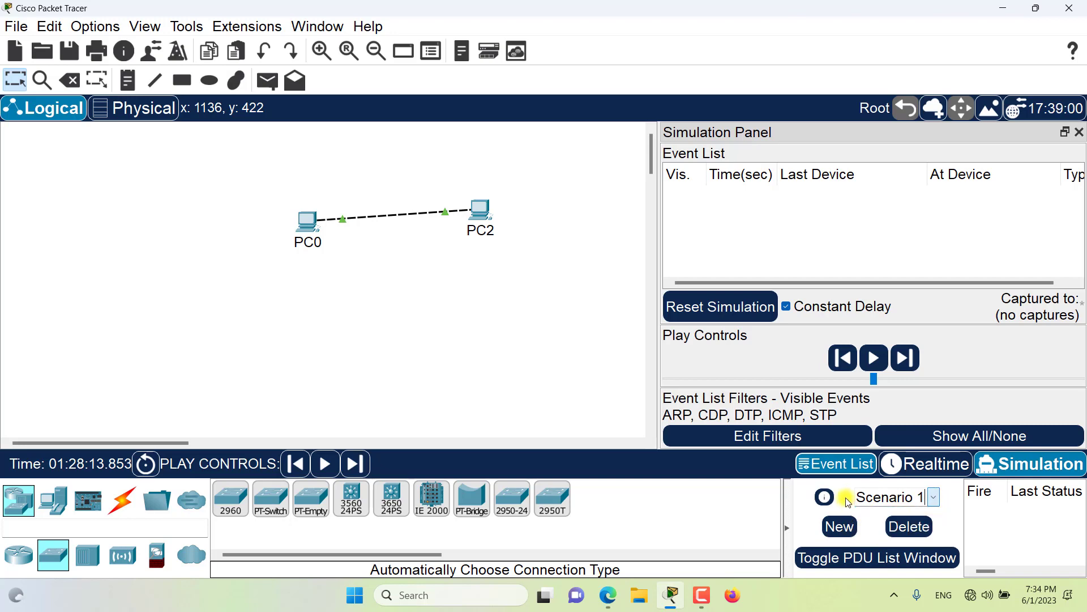
- Select My Scenario and delete it, leaving Scenario 1 alone
left_click(932, 497)
left_click(886, 515)
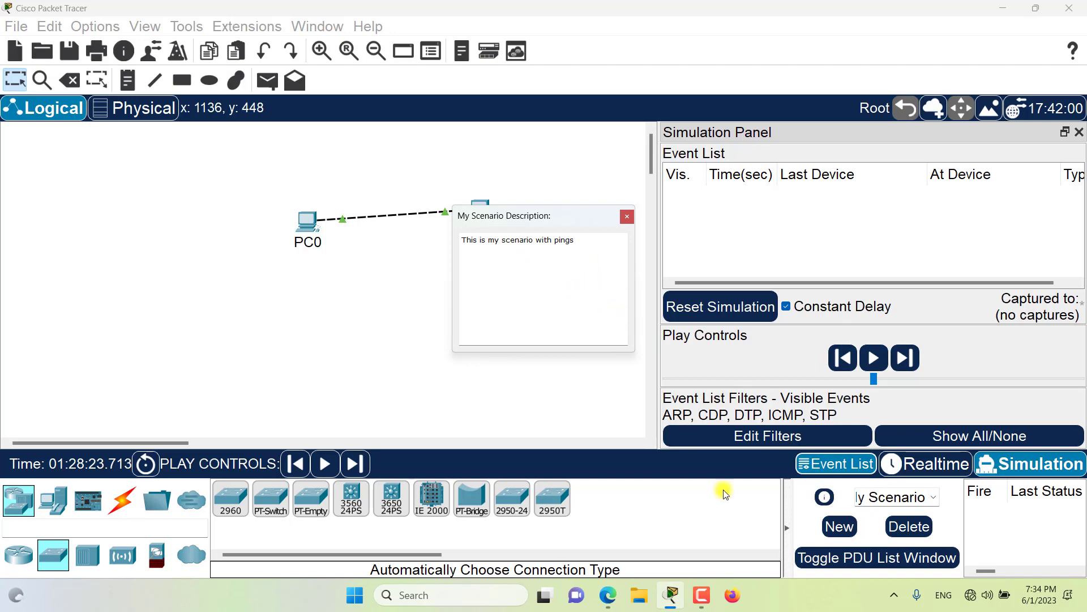
left_click(920, 527)
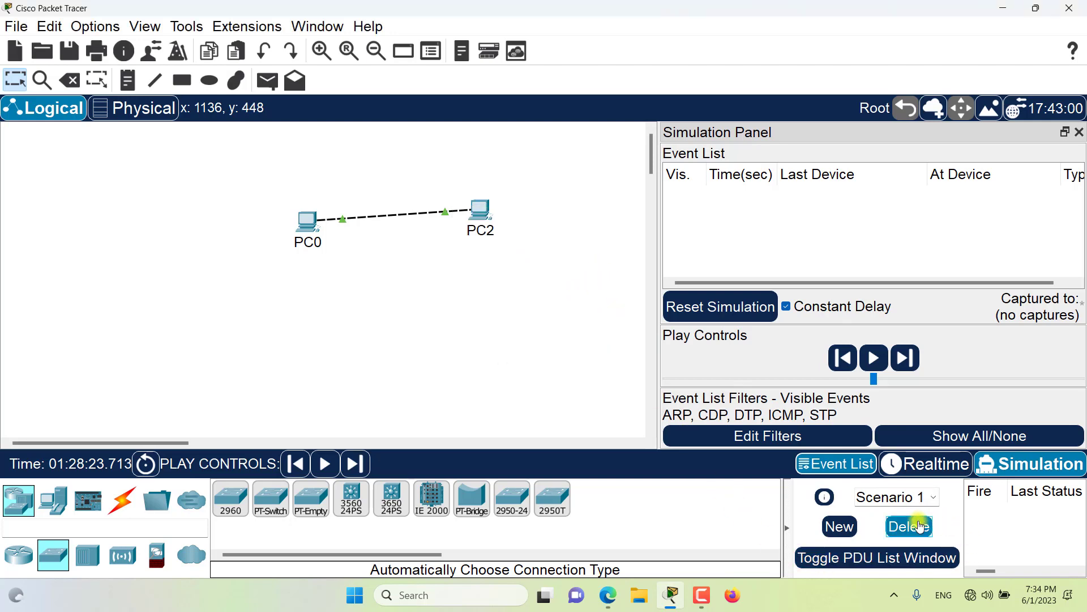
left_click(937, 497)
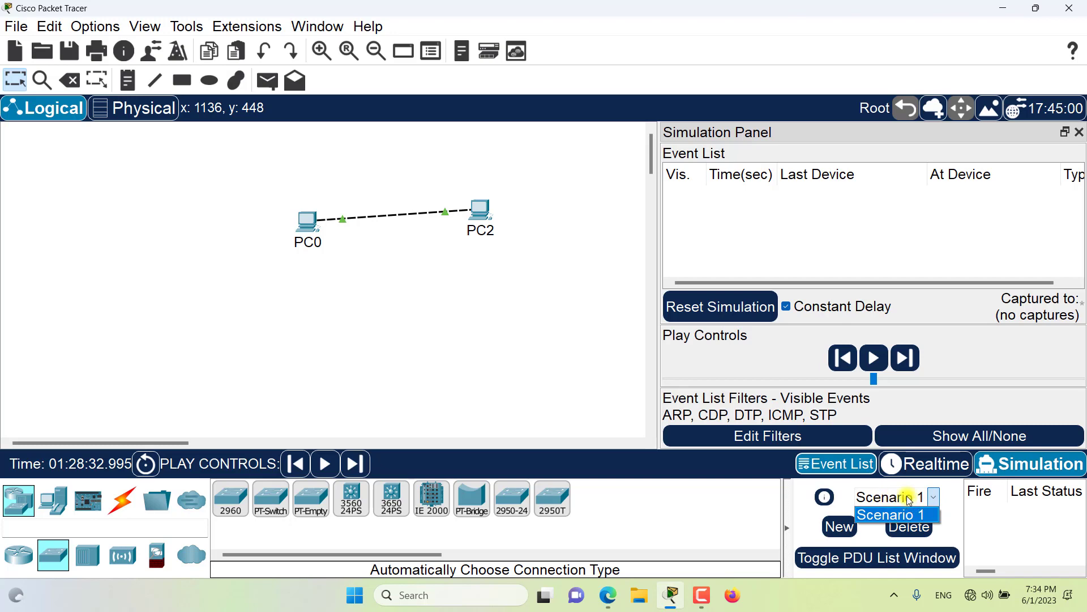
- Close the scenario list with Scenario 1 still selected
left_click(804, 513)
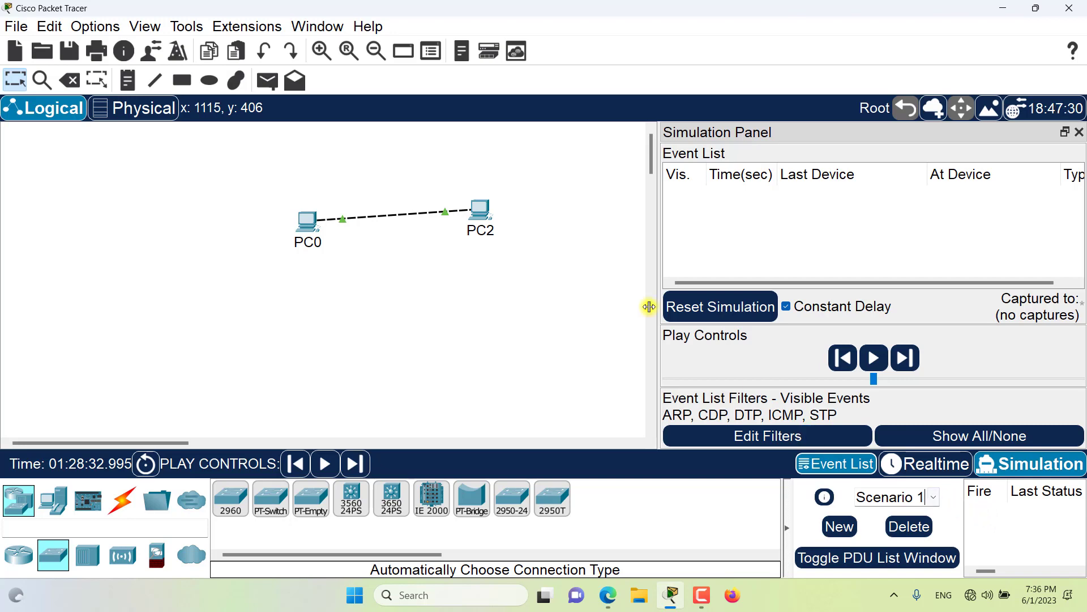
- Place a simple ping PDU from PC0 to PC2 and dock the PDU list window
left_click(273, 86)
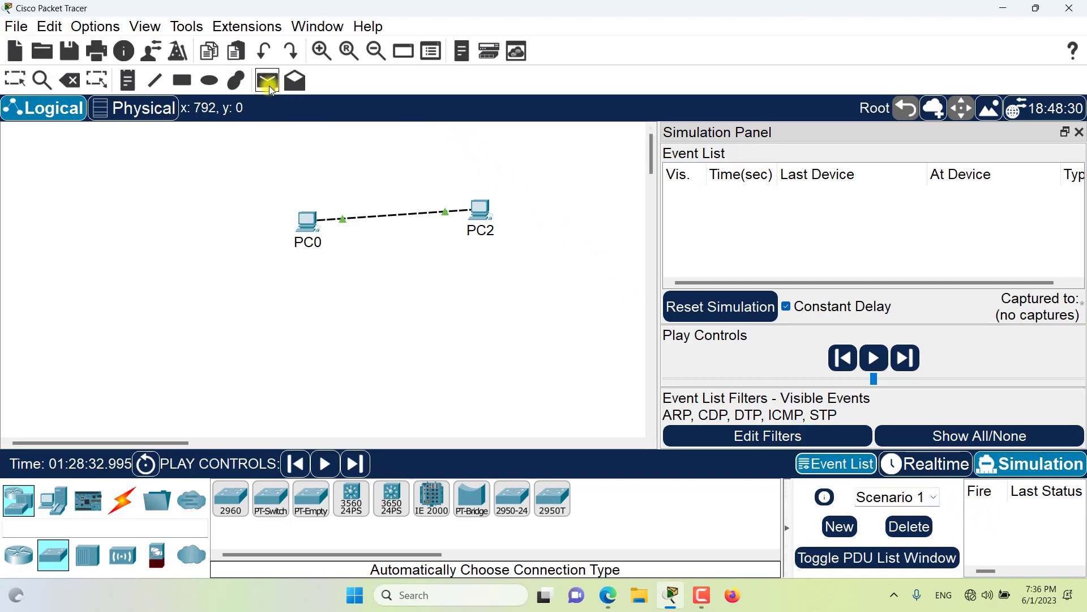
left_click(307, 222)
left_click(480, 211)
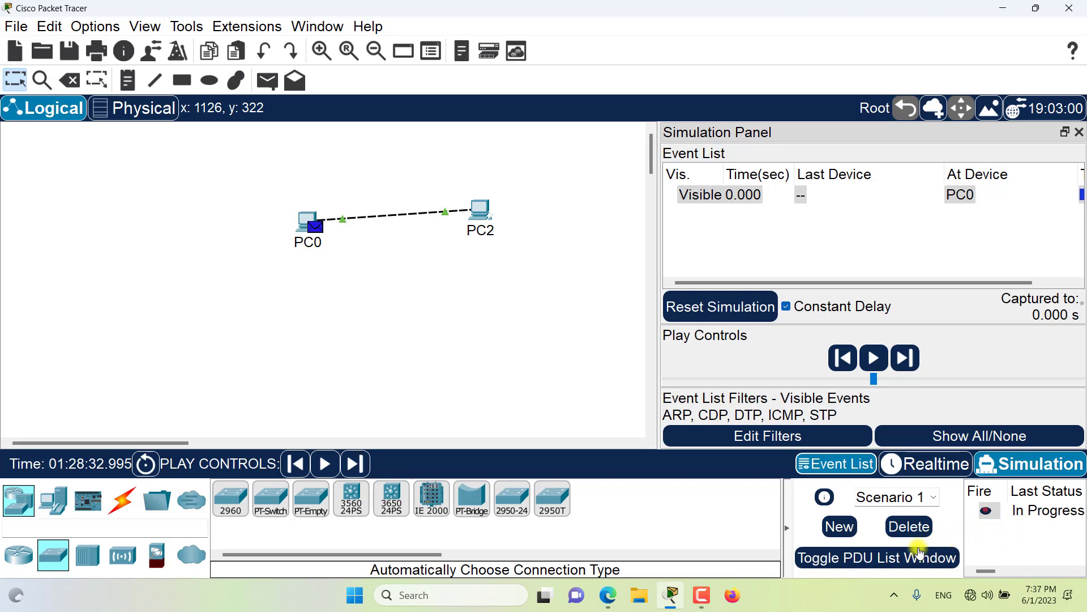
left_click(857, 561)
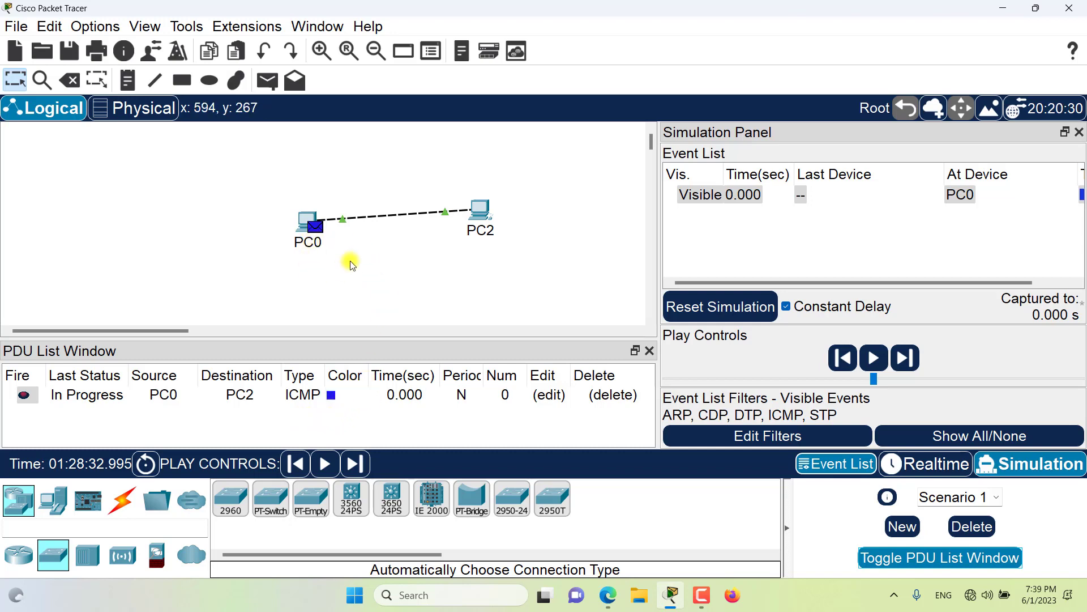
- Step the simulation forward until the PC0-to-PC2 ping shows Successful at 0.002 s
left_click(338, 395)
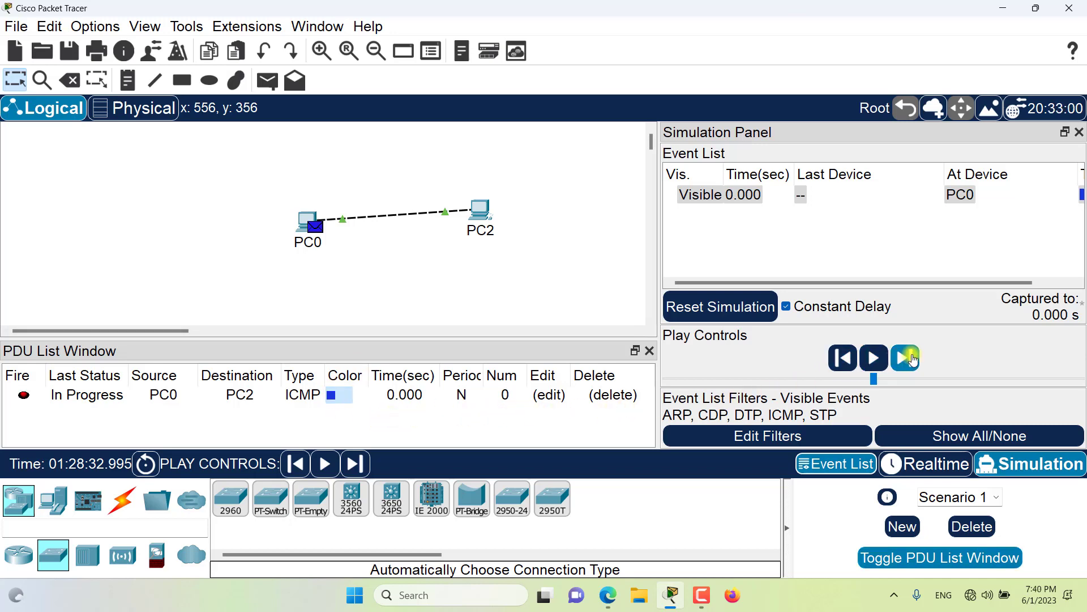
left_click(913, 359)
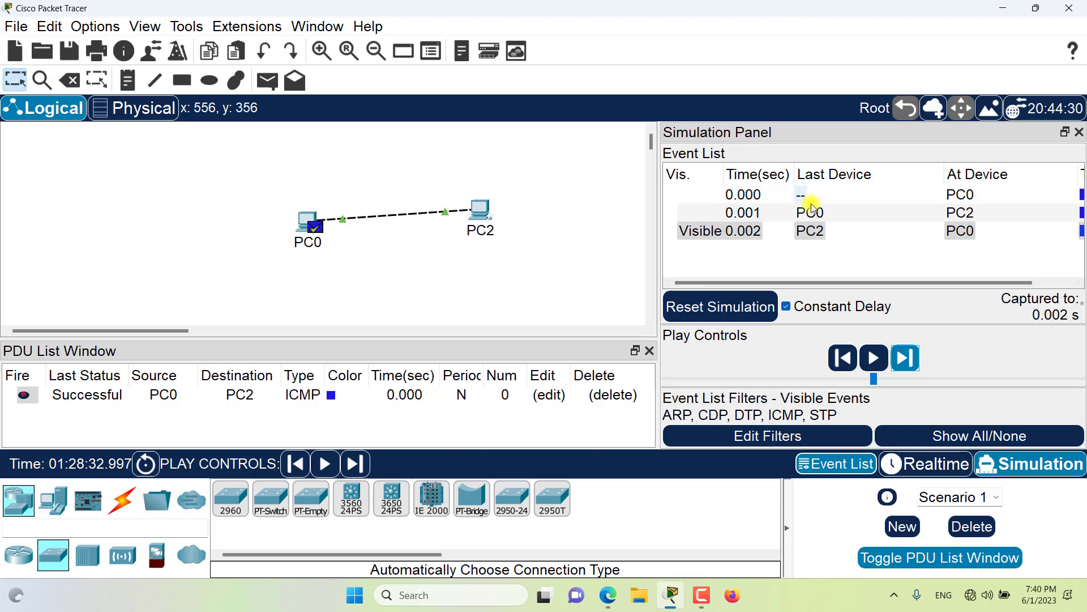
left_click(795, 230)
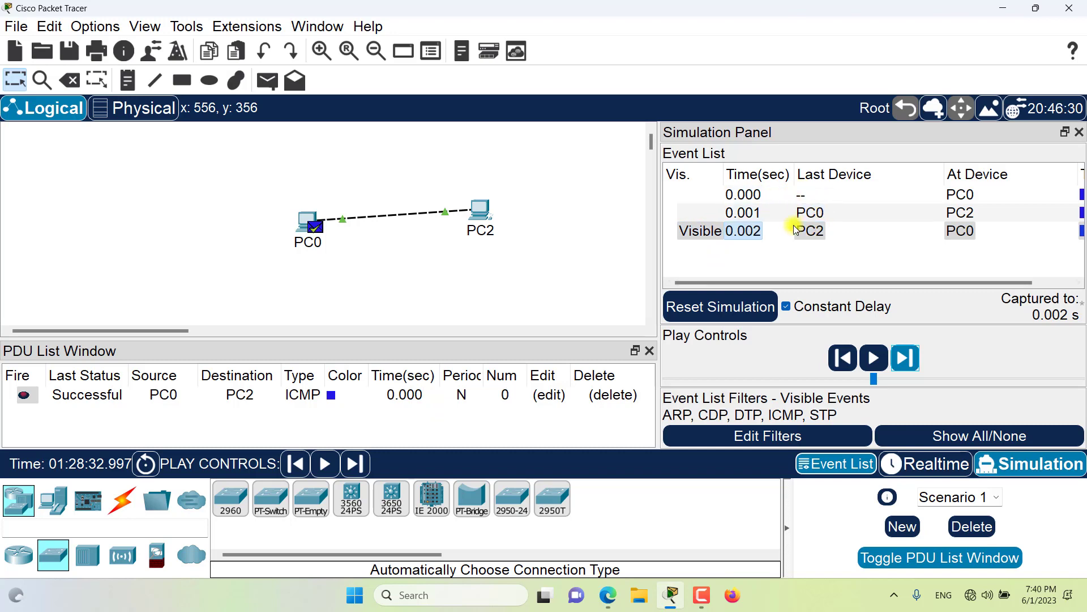
left_click(439, 421)
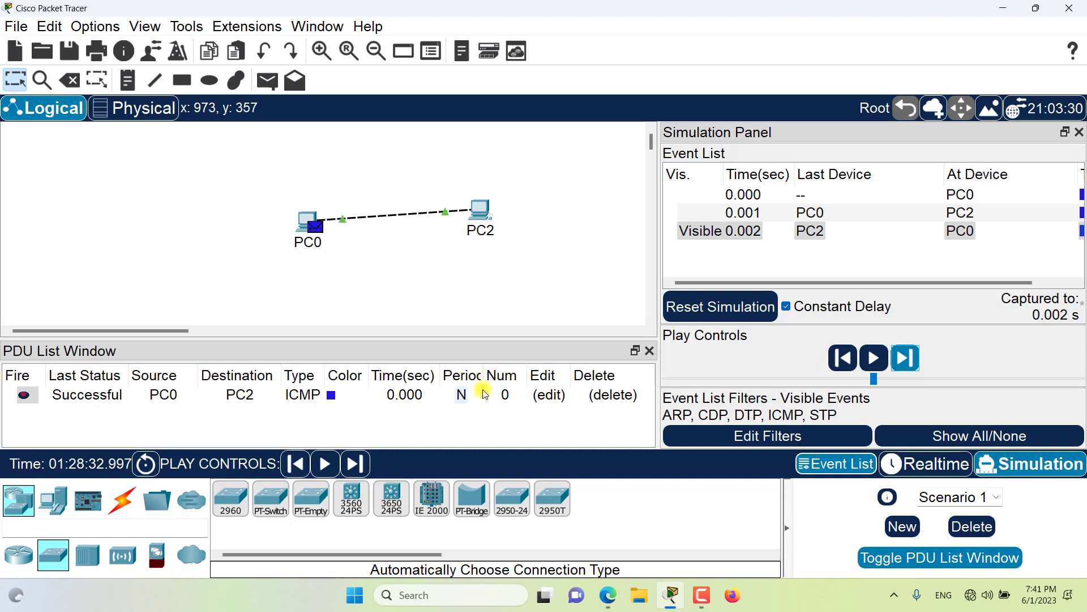
- Edit the PC0 ping PDU to repeat periodically every 5 seconds
left_click(548, 396)
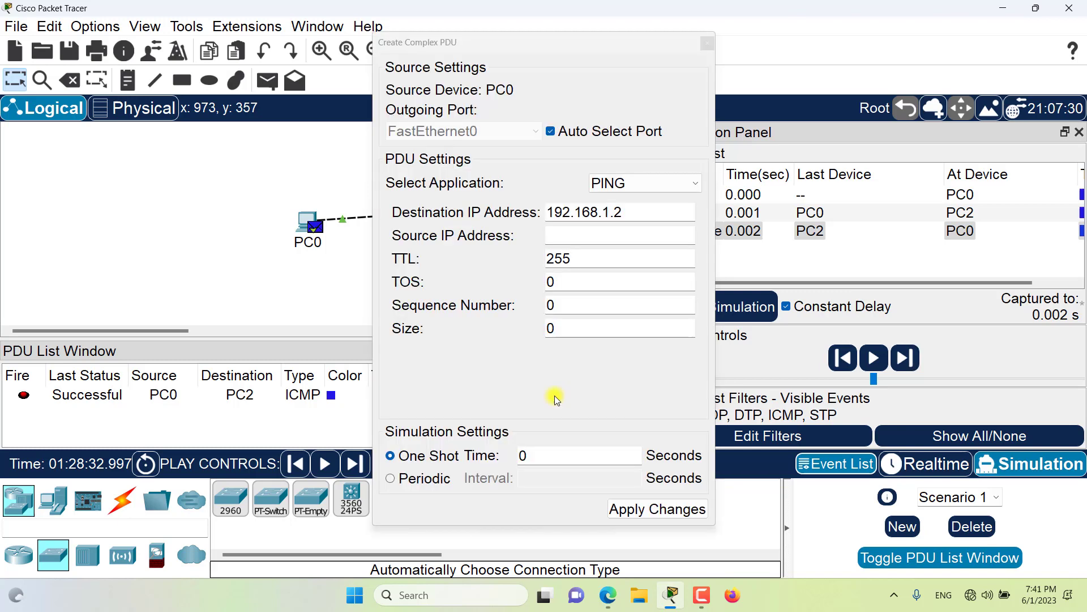
left_click_drag(555, 47, 478, 59)
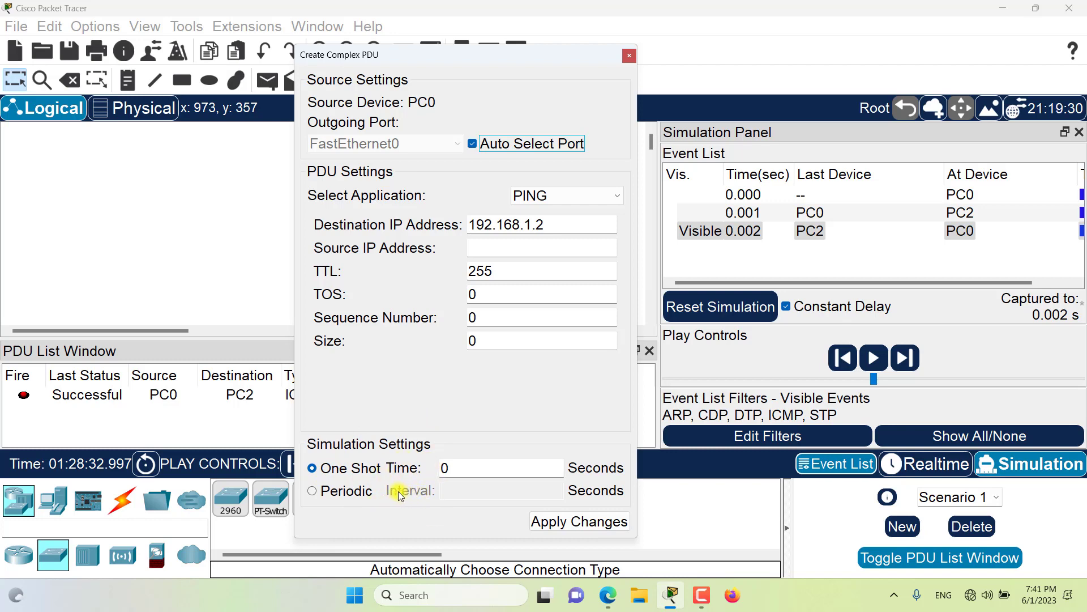
left_click(313, 495)
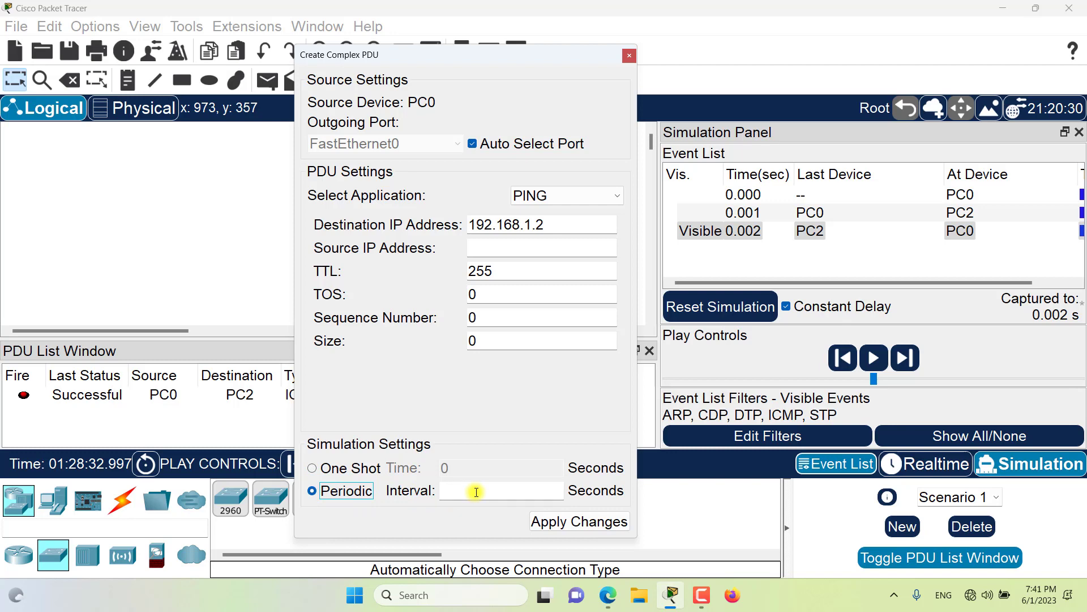
type("5")
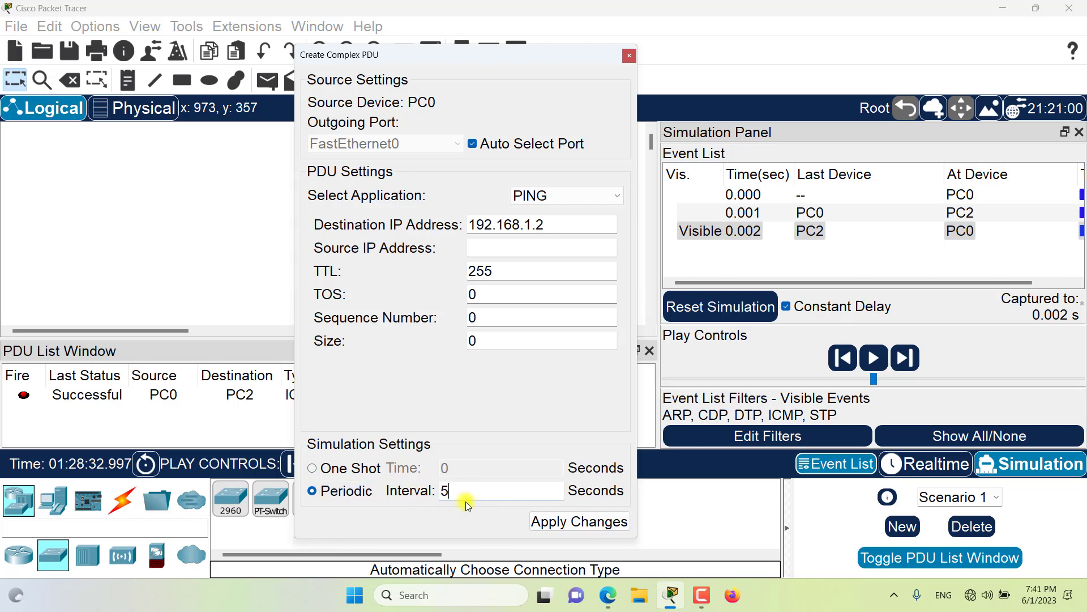
left_click(538, 520)
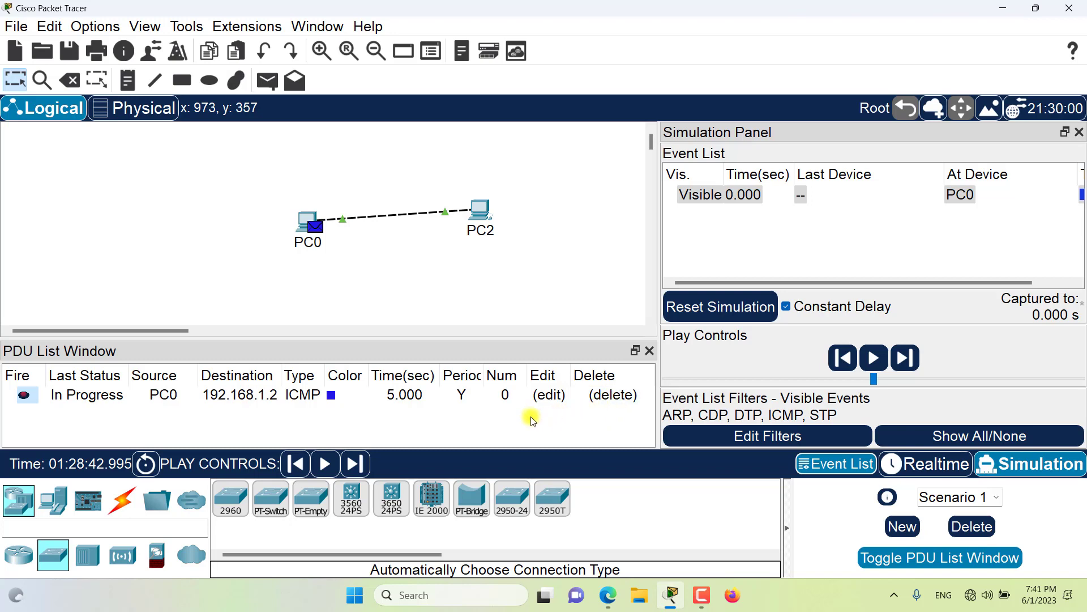
- Reposition the PDU list's Color column between Type and Num
left_click_drag(345, 375, 504, 381)
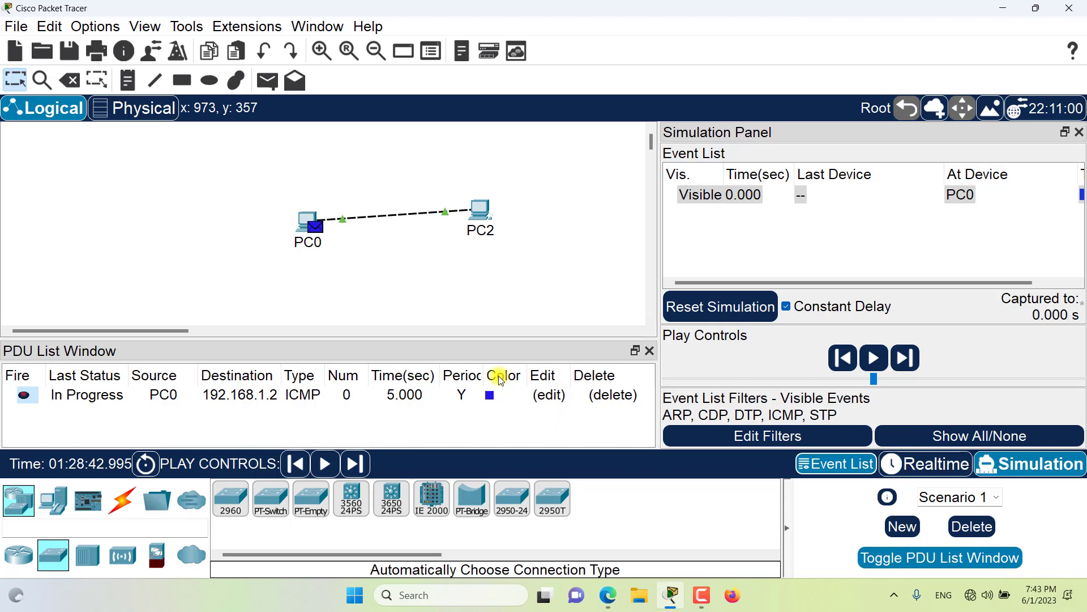
left_click_drag(497, 376, 339, 377)
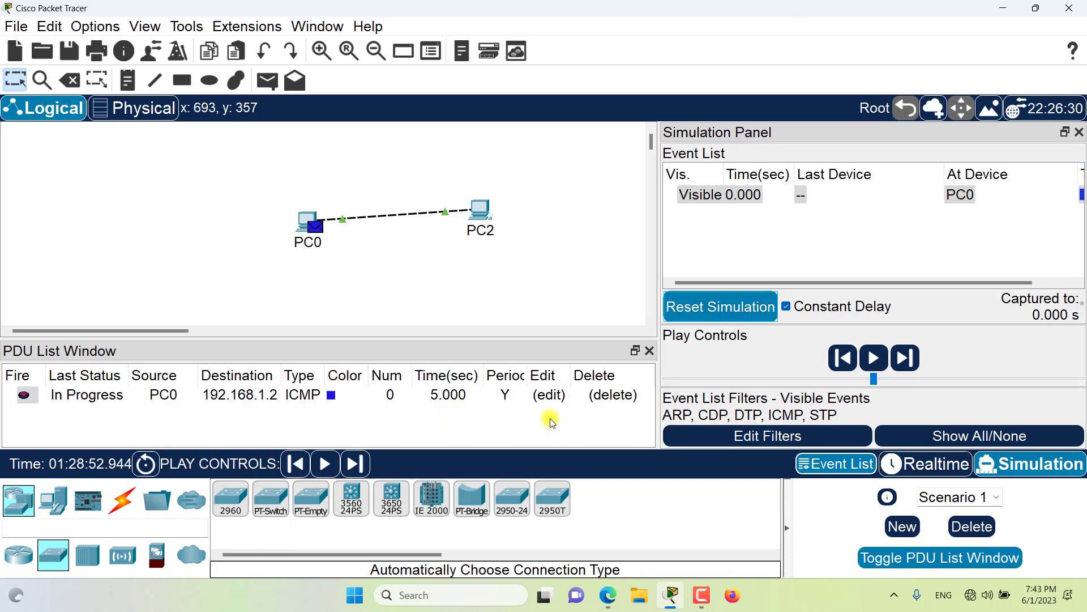
left_click(911, 367)
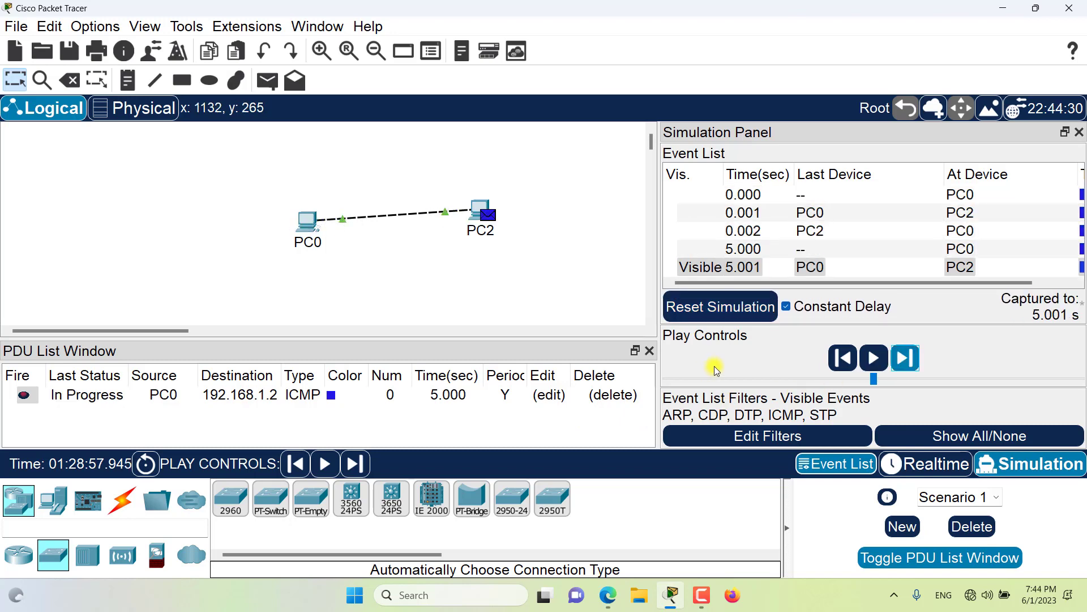
left_click(721, 312)
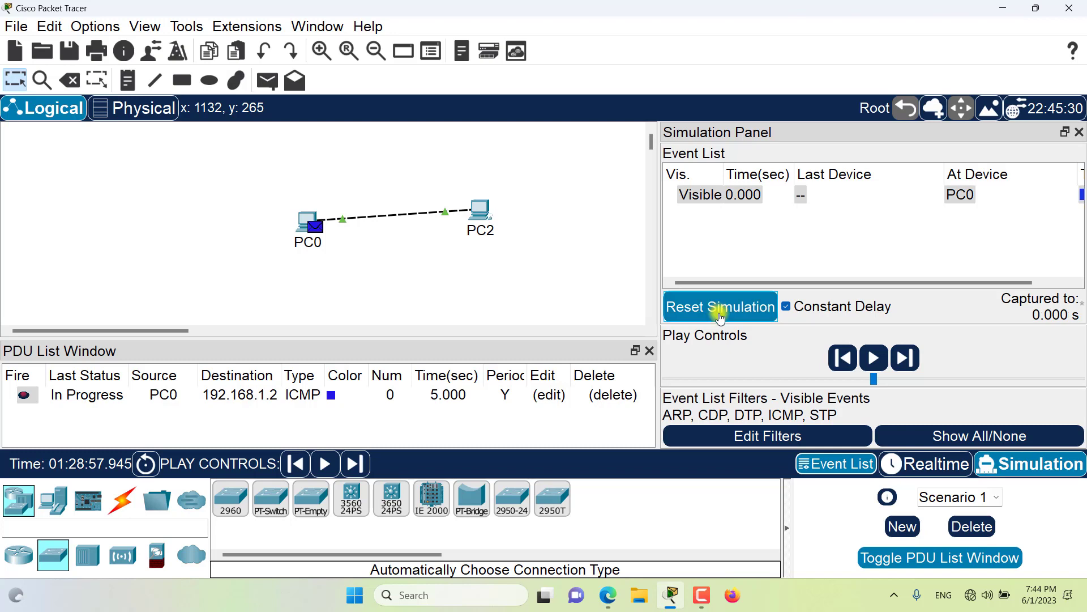